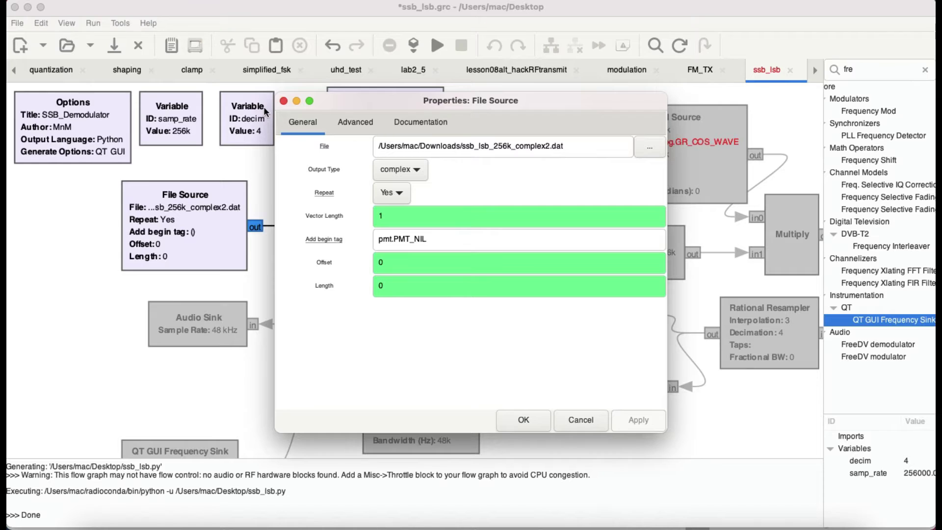
Accept the File Source properties, run the SSB flow graph, and examine the recorded file's spectrum before closing the plot window.
{"action": "left_click", "coordinate": [534, 420]}
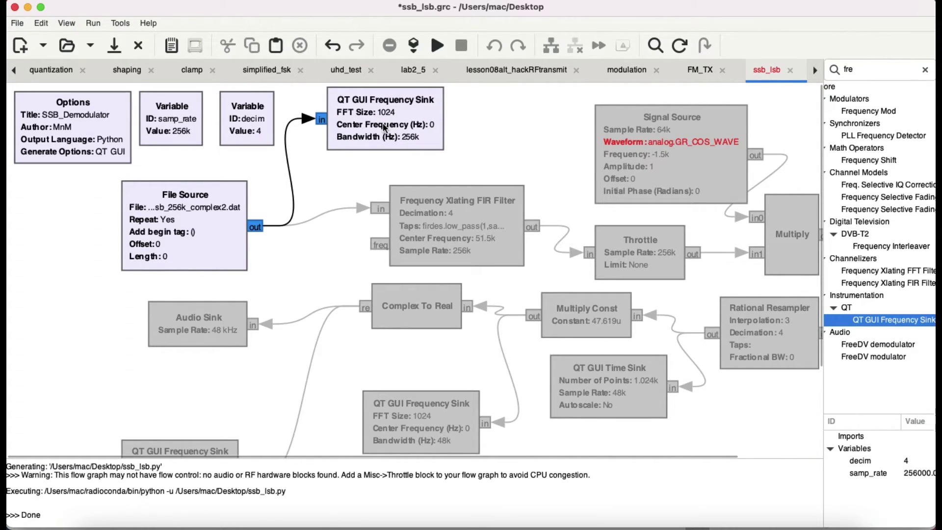
{"action": "left_click", "coordinate": [433, 46]}
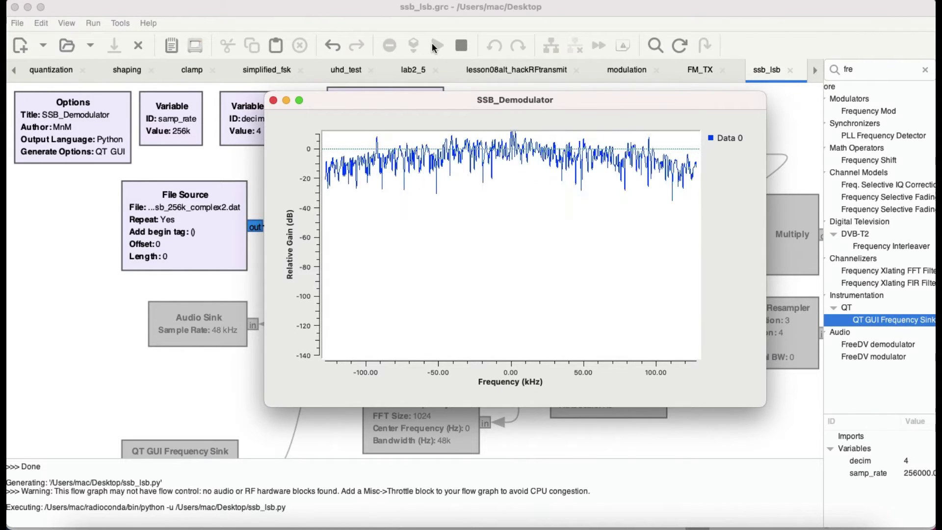
{"action": "scroll", "coordinate": [541, 209], "scroll_direction": "up", "scroll_amount": 10}
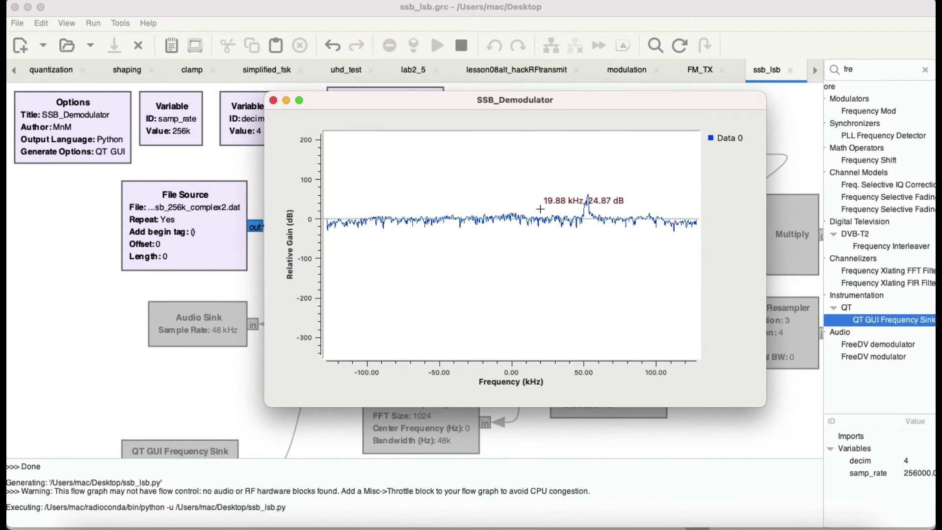
{"action": "scroll", "coordinate": [540, 209], "scroll_direction": "up", "scroll_amount": 2}
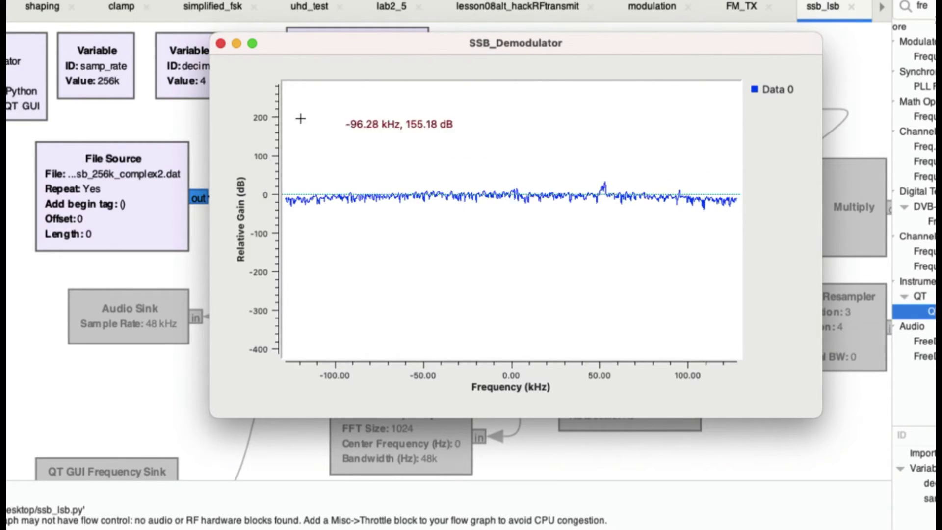
{"action": "left_click", "coordinate": [221, 43]}
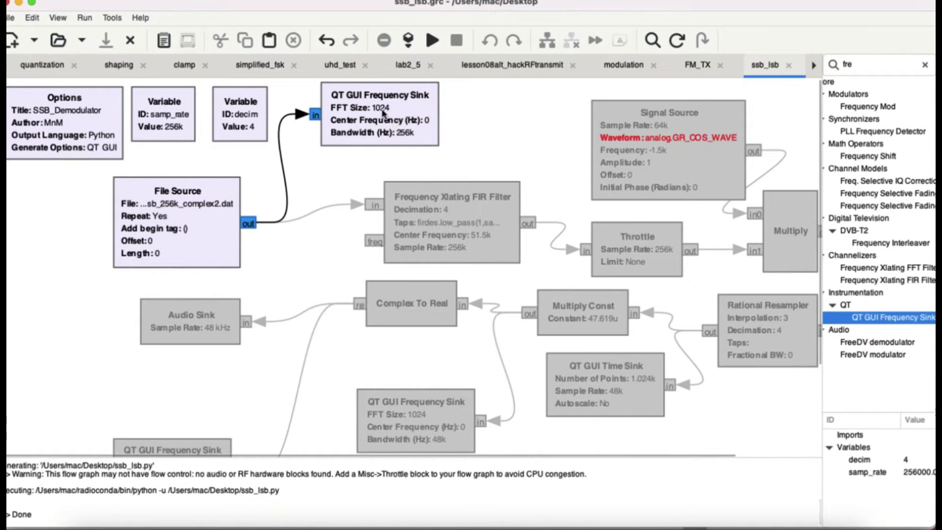
Disable the QT GUI Frequency Sink connected directly to the File Source.
{"action": "left_click", "coordinate": [395, 124]}
{"action": "key", "text": "d"}
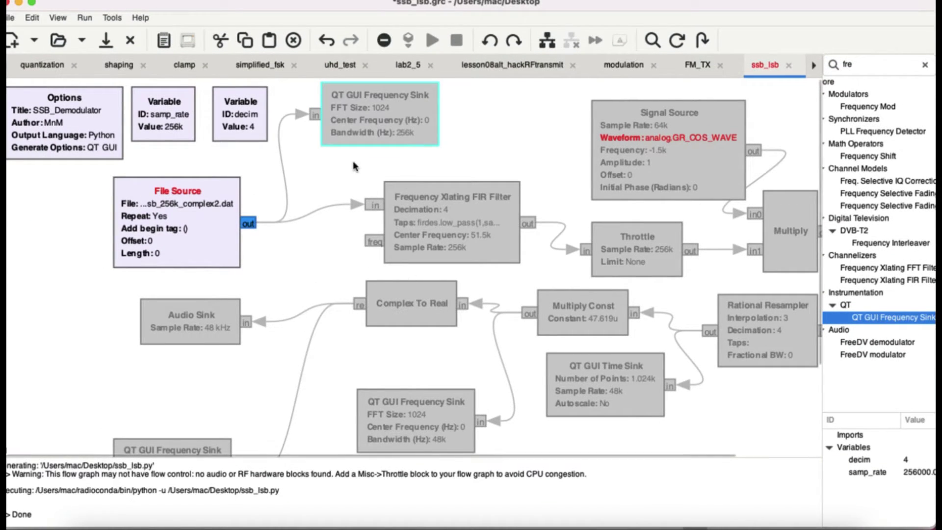
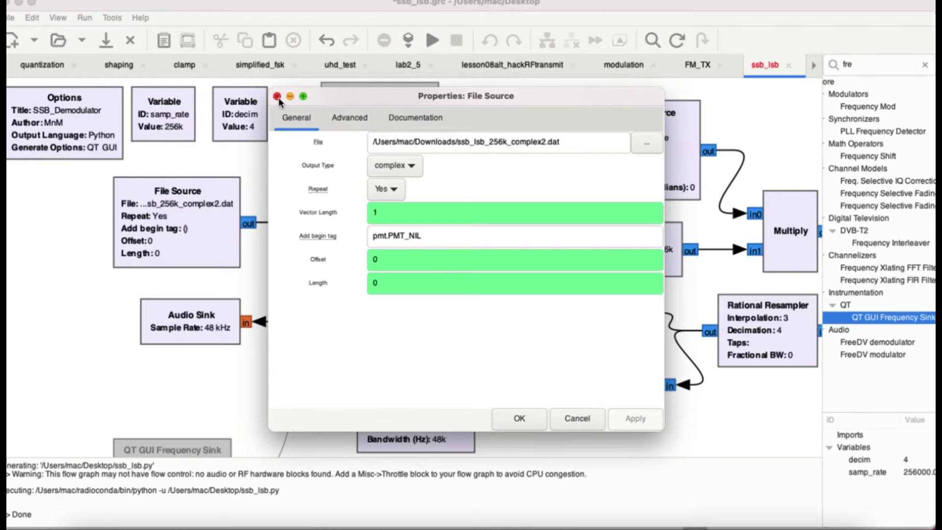
Examine the Frequency Xlating FIR Filter's decimation, low-pass taps, center frequency and sample rate settings.
{"action": "left_click", "coordinate": [277, 97]}
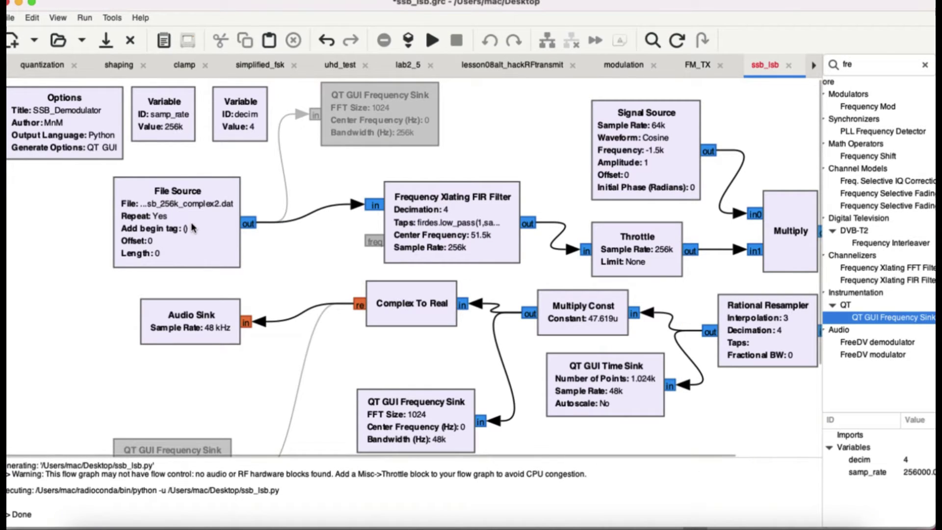
{"action": "scroll", "coordinate": [445, 240], "scroll_direction": "right", "scroll_amount": 5}
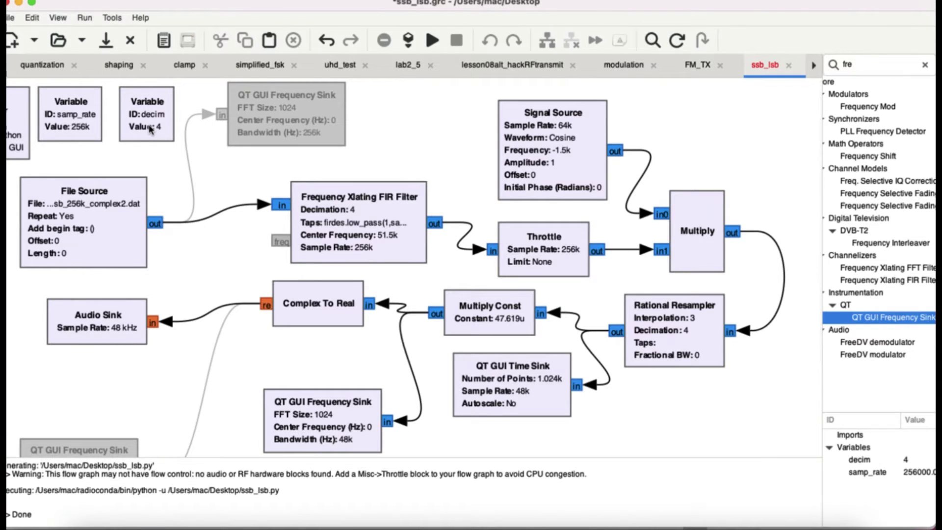
{"action": "double_click", "coordinate": [352, 227]}
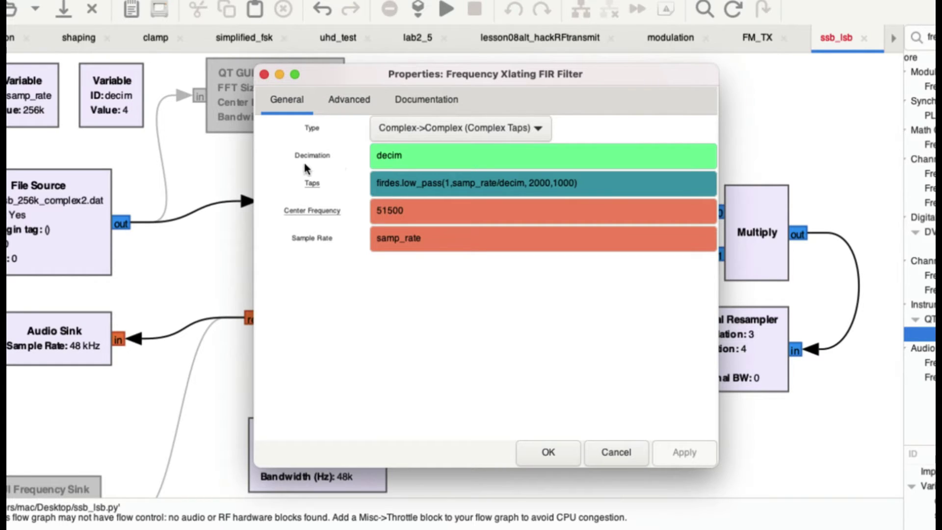
{"action": "mouse_move", "coordinate": [381, 175]}
{"action": "mouse_move", "coordinate": [410, 175]}
{"action": "mouse_move", "coordinate": [381, 193]}
{"action": "mouse_move", "coordinate": [543, 187]}
{"action": "key", "text": "super+Tab"}
{"action": "left_click", "coordinate": [264, 74]}
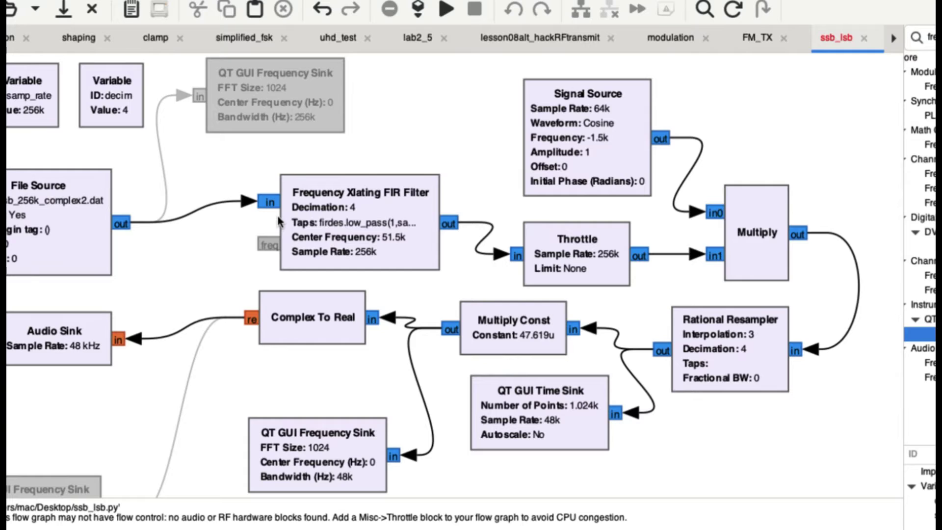
Compare the flow graph with the Weaver demodulator block diagram in PowerPoint, and review the Frequency Xlating FIR Filter's properties again.
{"action": "key", "text": "super+Tab"}
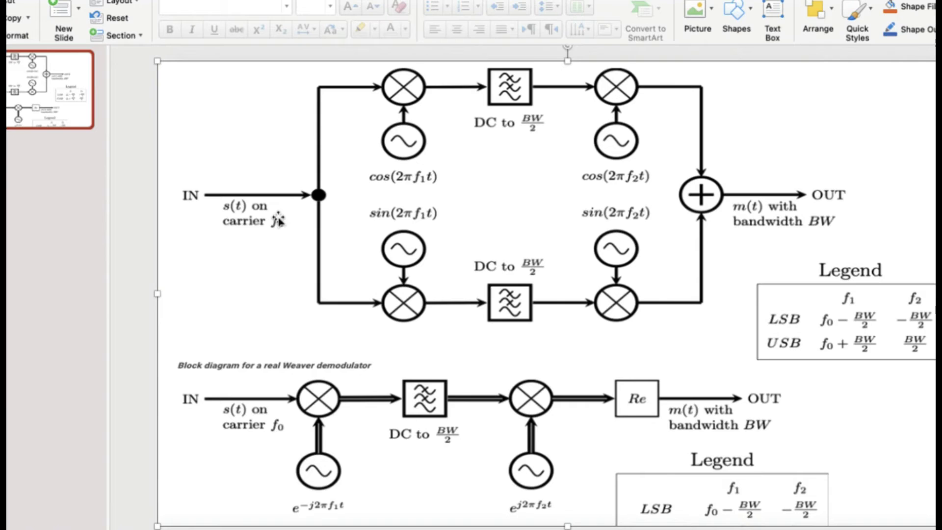
{"action": "key", "text": "super+Tab"}
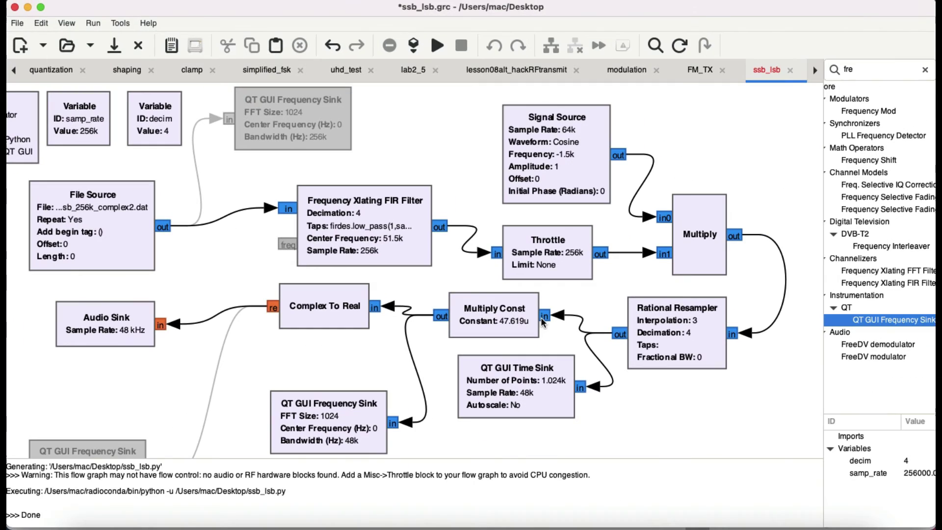
{"action": "key", "text": "super+Tab"}
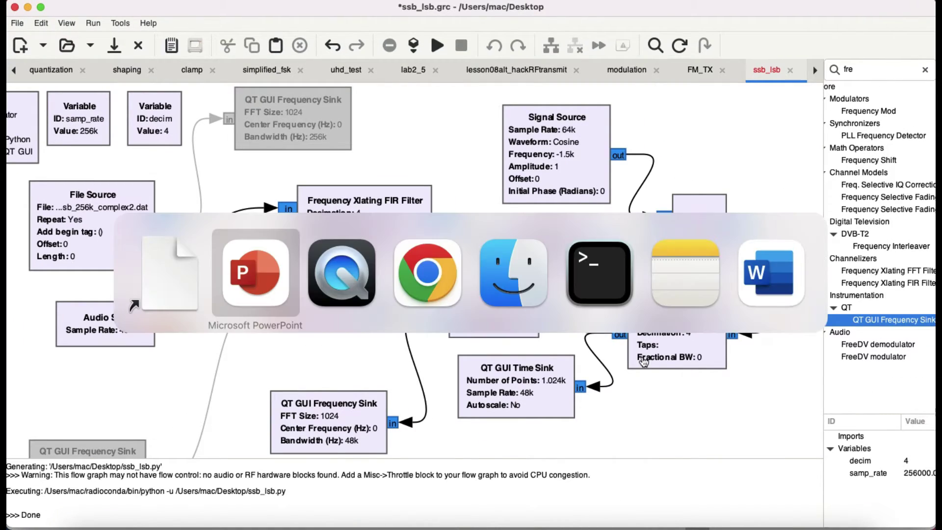
{"action": "key", "text": "super+Tab"}
{"action": "key", "text": "super+Tab"}
{"action": "key", "text": "super+Tab"}
{"action": "key", "text": "super+Tab"}
{"action": "key", "text": "super+Tab"}
{"action": "key", "text": "super+Tab"}
{"action": "key", "text": "super+Tab"}
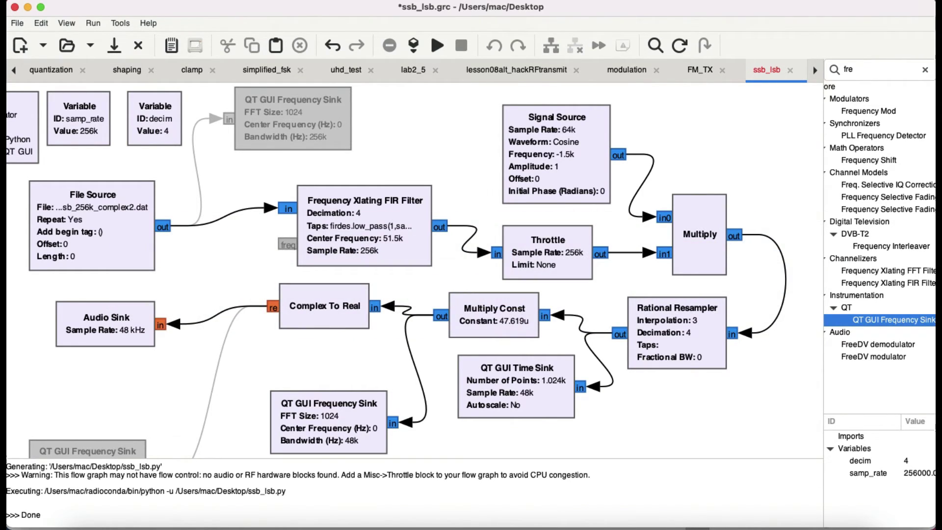
{"action": "mouse_move", "coordinate": [830, 523]}
{"action": "left_click", "coordinate": [834, 506]}
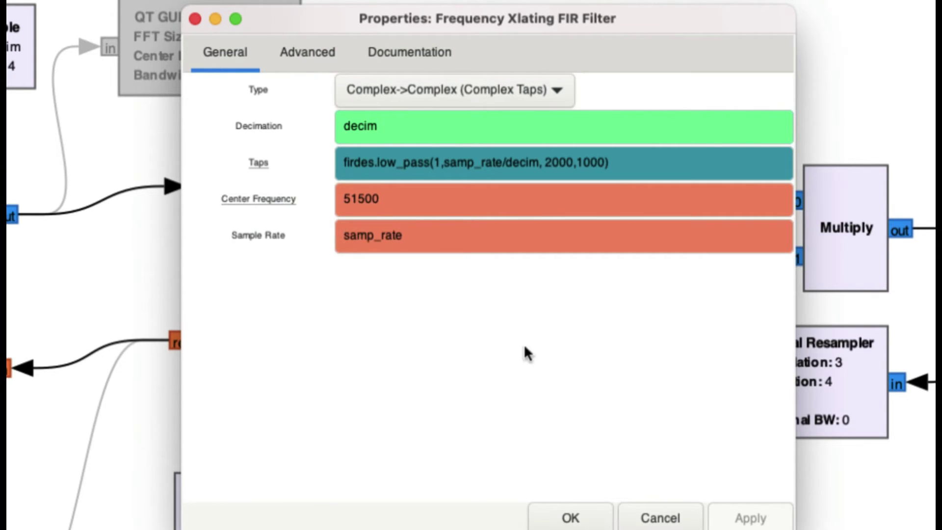
{"action": "left_click", "coordinate": [568, 516]}
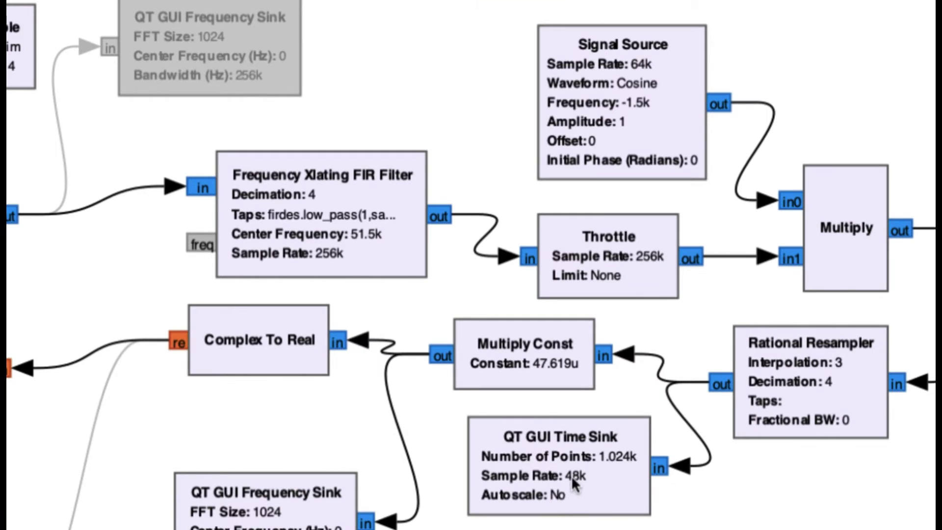
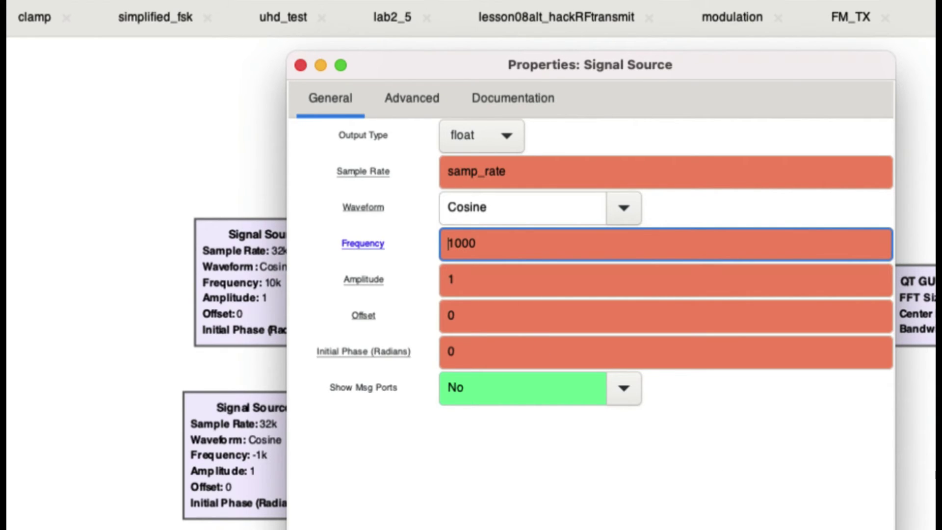
Set the lower Signal Source's frequency to 1000 in the am flow graph and run it to view the spectrum.
{"action": "left_click", "coordinate": [726, 528]}
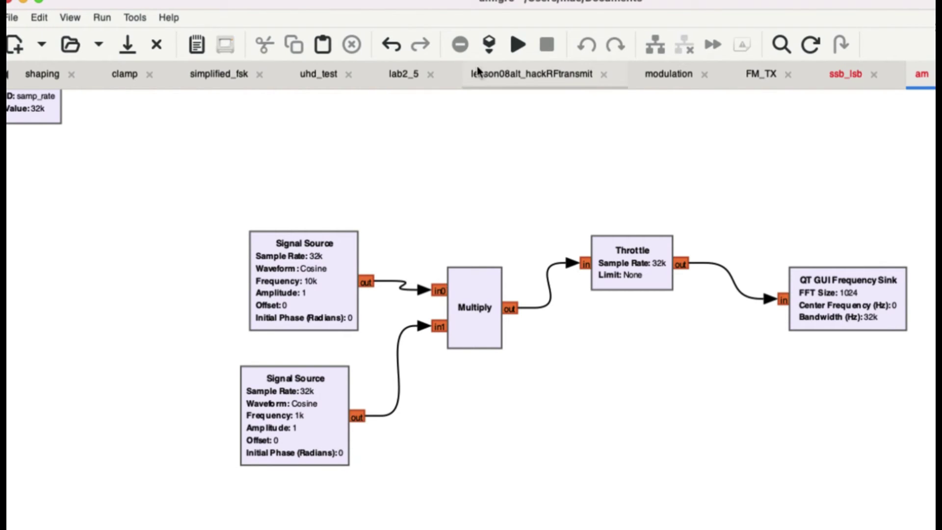
{"action": "left_click", "coordinate": [519, 45]}
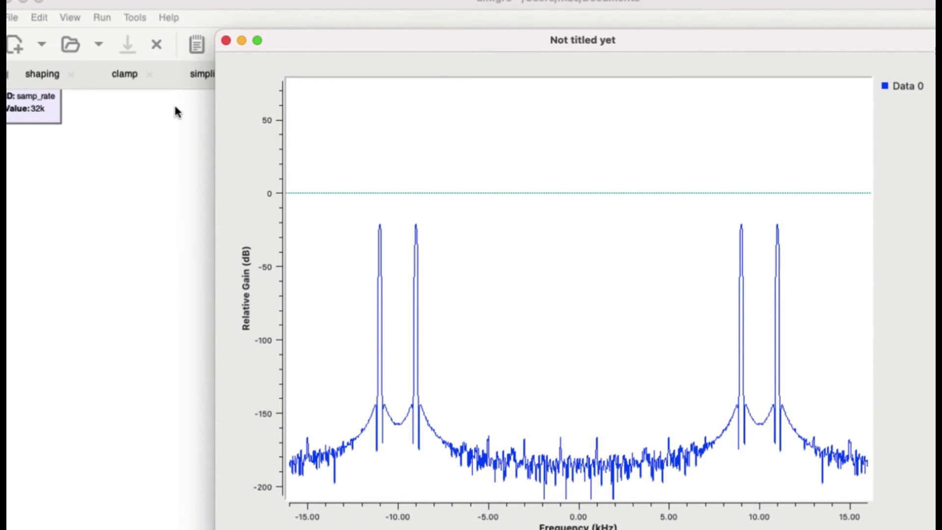
{"action": "left_click", "coordinate": [226, 40]}
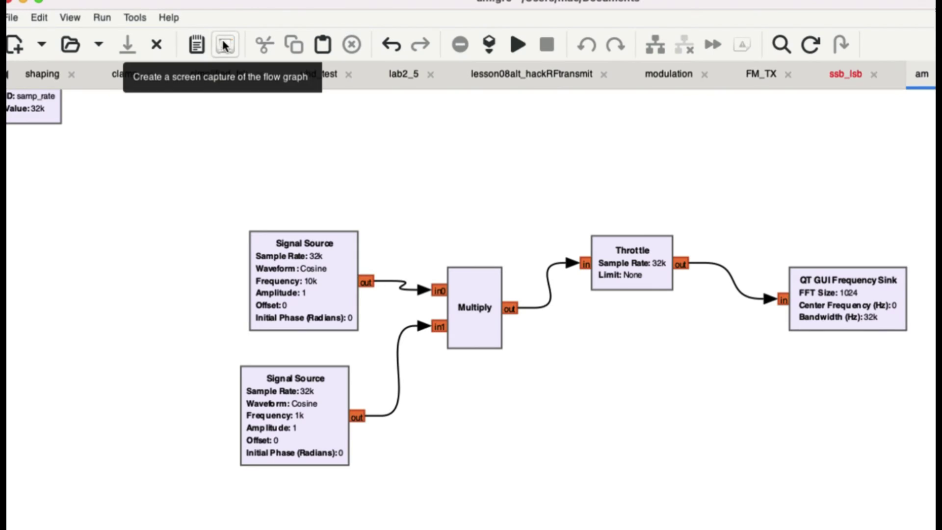
Change both Signal Sources, the Multiply, Throttle and QT GUI Frequency Sink to complex type, and run the flow graph to view the spectrum.
{"action": "left_click", "coordinate": [316, 295]}
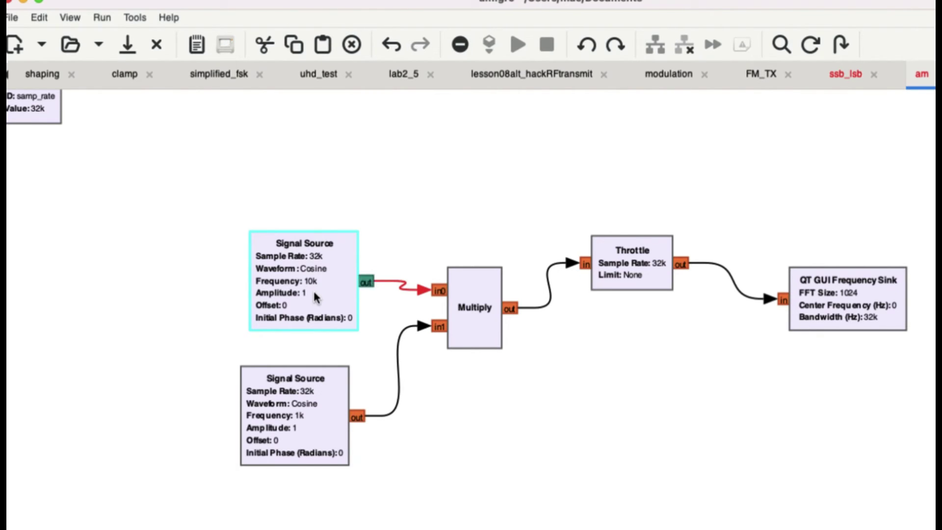
{"action": "left_click", "coordinate": [313, 396]}
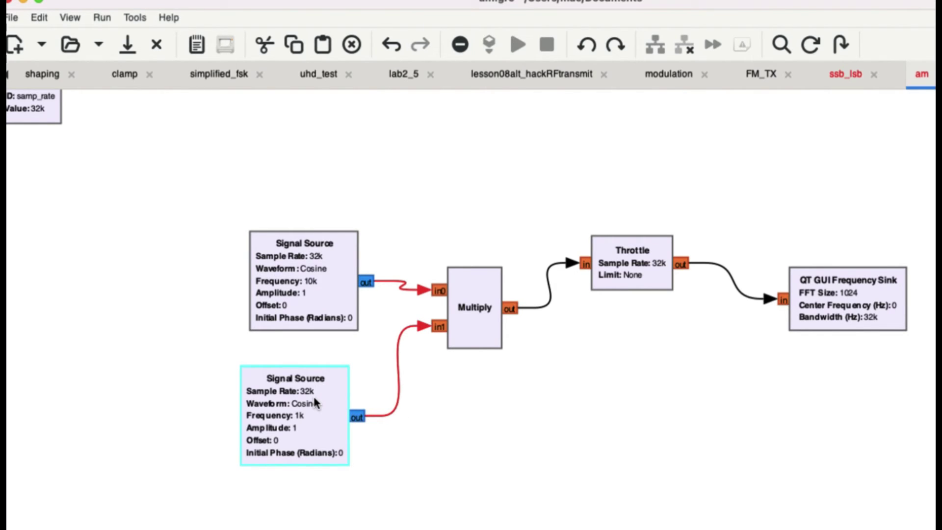
{"action": "left_click", "coordinate": [467, 318]}
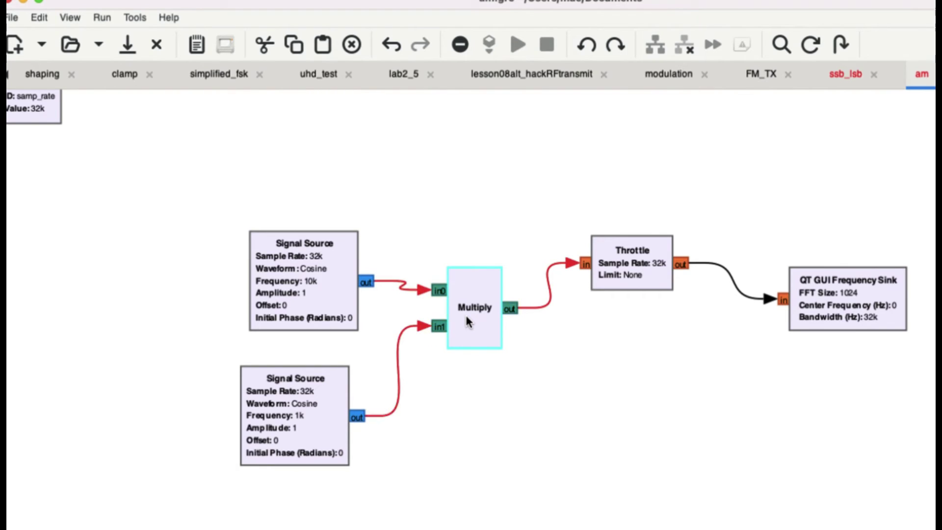
{"action": "left_click", "coordinate": [638, 262]}
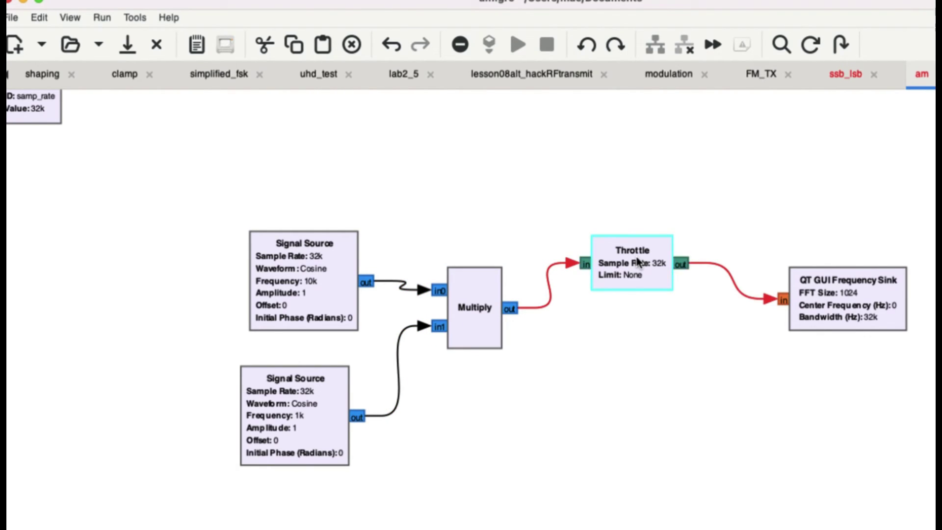
{"action": "left_click", "coordinate": [850, 301]}
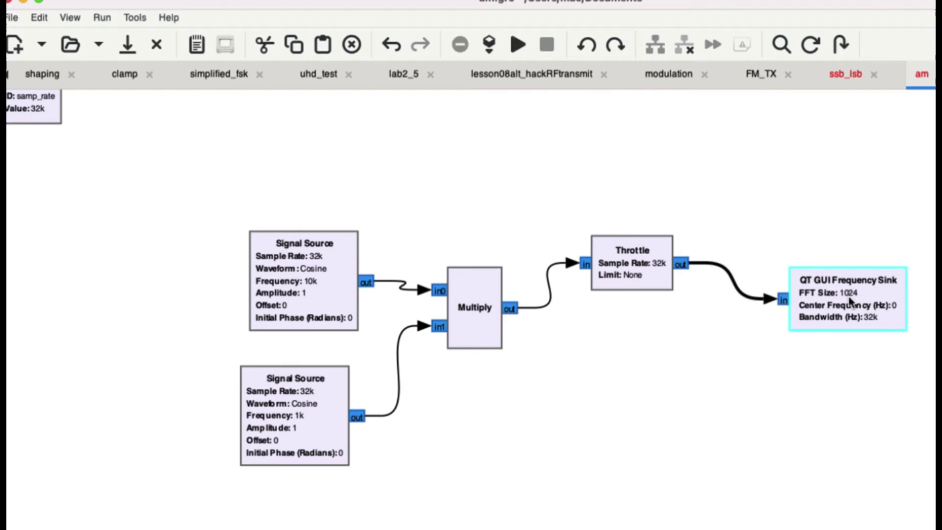
{"action": "left_click", "coordinate": [762, 189]}
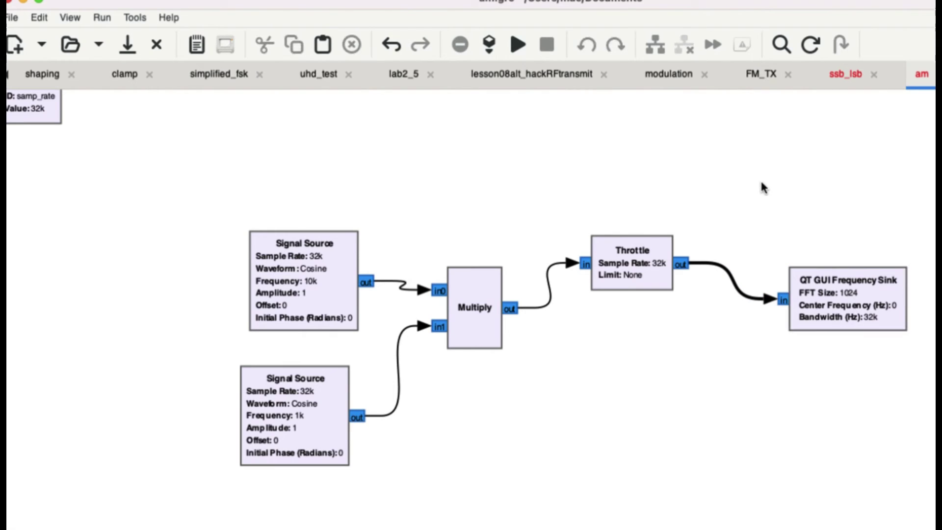
{"action": "left_click", "coordinate": [517, 48]}
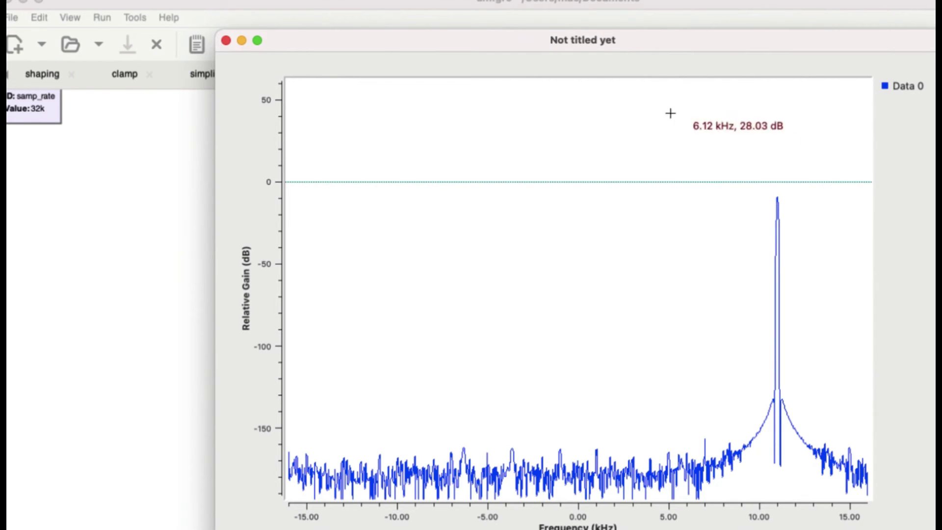
{"action": "left_click", "coordinate": [226, 41]}
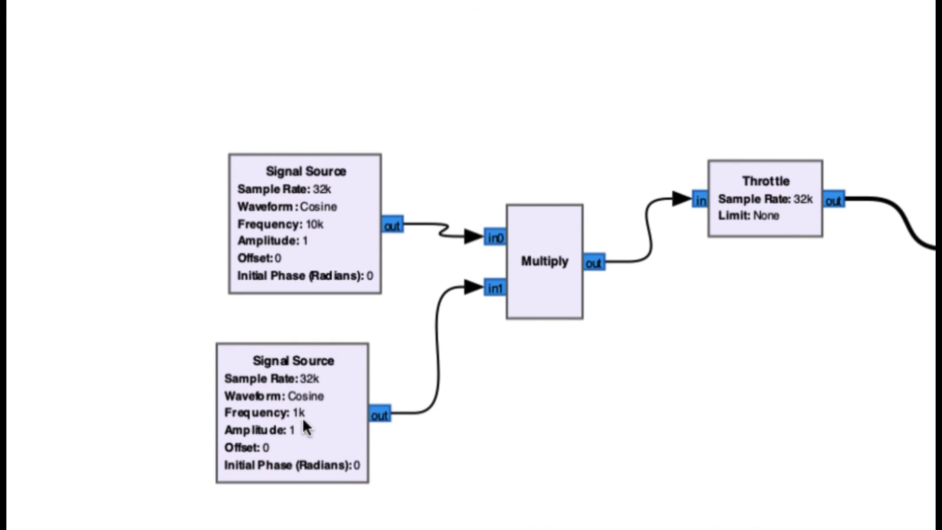
Set the lower Signal Source's frequency to -1000 and run the am flow graph to view the shifted peak.
{"action": "double_click", "coordinate": [313, 432]}
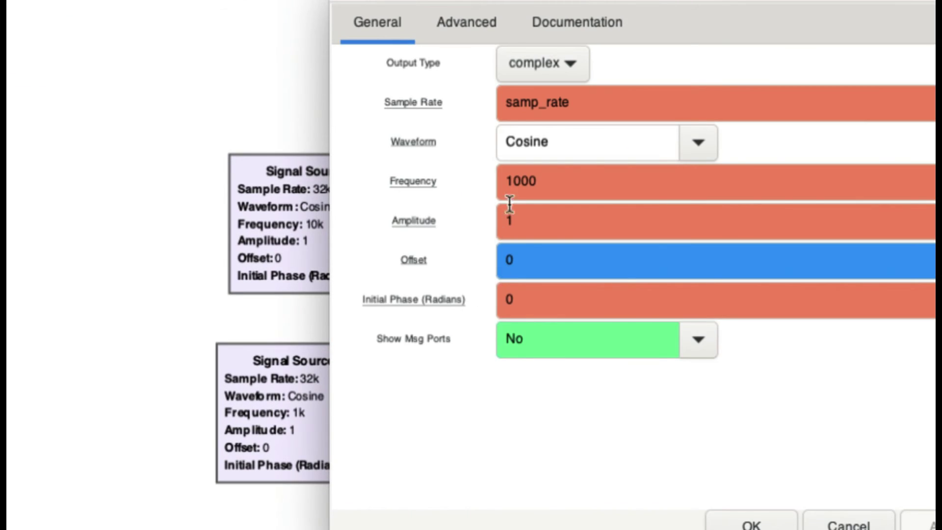
{"action": "left_click", "coordinate": [508, 182]}
{"action": "type", "text": "-"}
{"action": "left_click", "coordinate": [770, 524]}
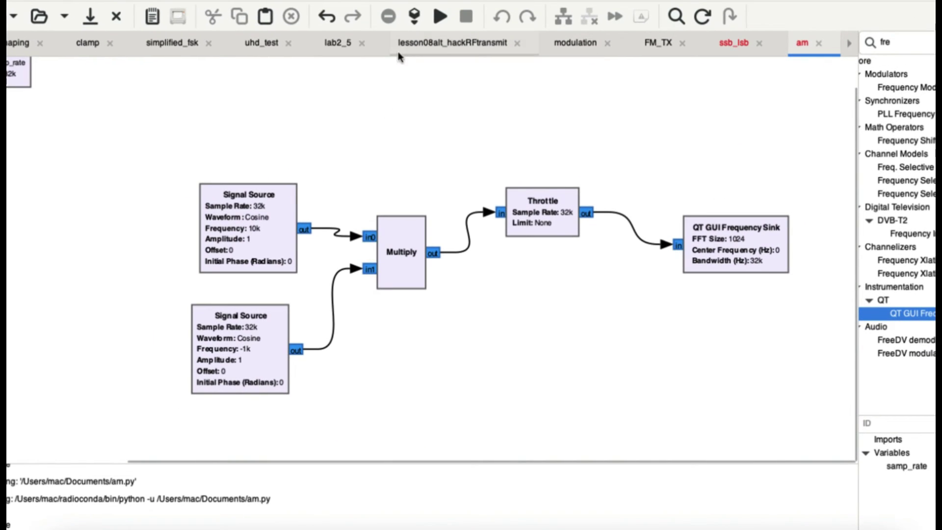
{"action": "key", "text": "F6"}
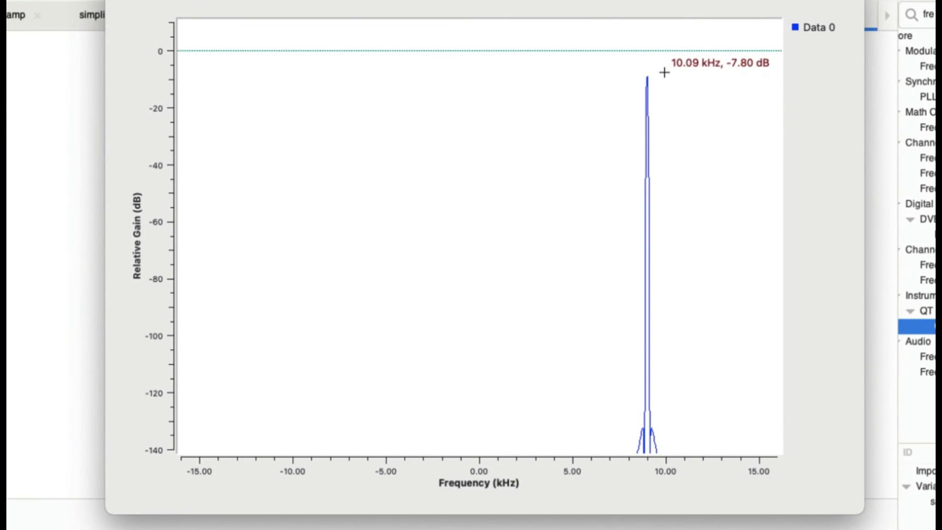
{"action": "mouse_move", "coordinate": [639, 94]}
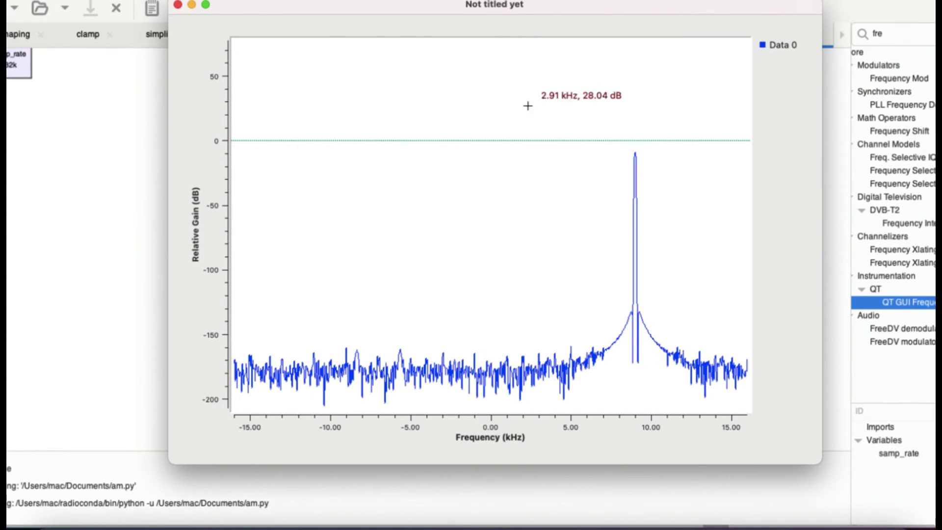
{"action": "left_click", "coordinate": [178, 6]}
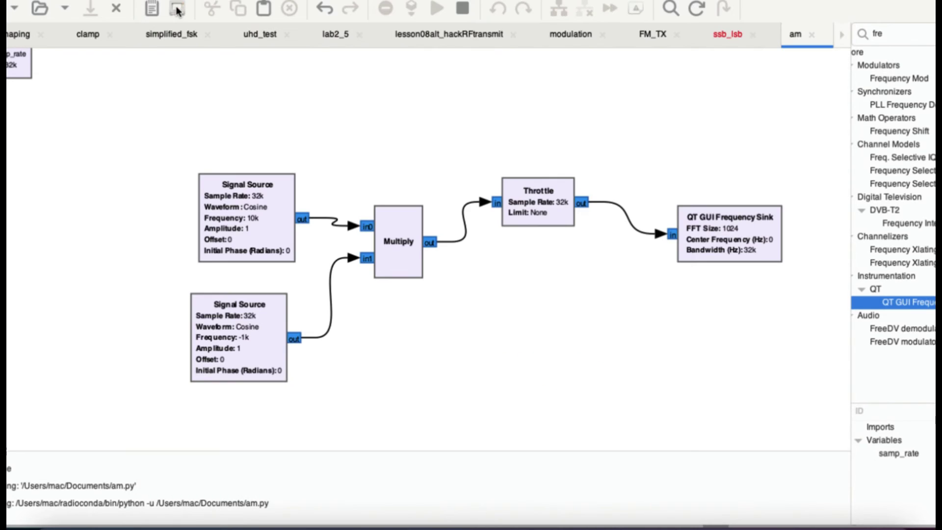
Return to the ssb_lsb flow graph and examine the Signal Source's sample rate and frequency against the Weaver demodulator diagram.
{"action": "left_click", "coordinate": [728, 34]}
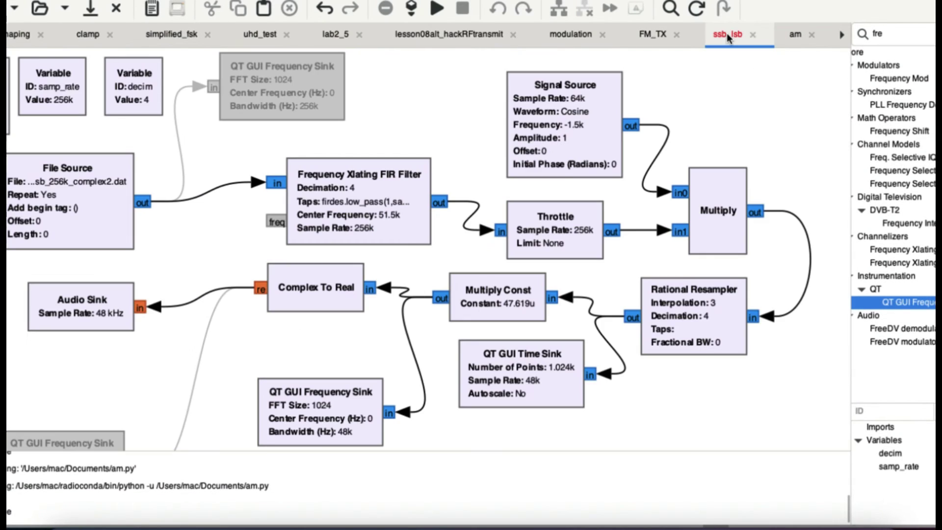
{"action": "key", "text": "super+Tab"}
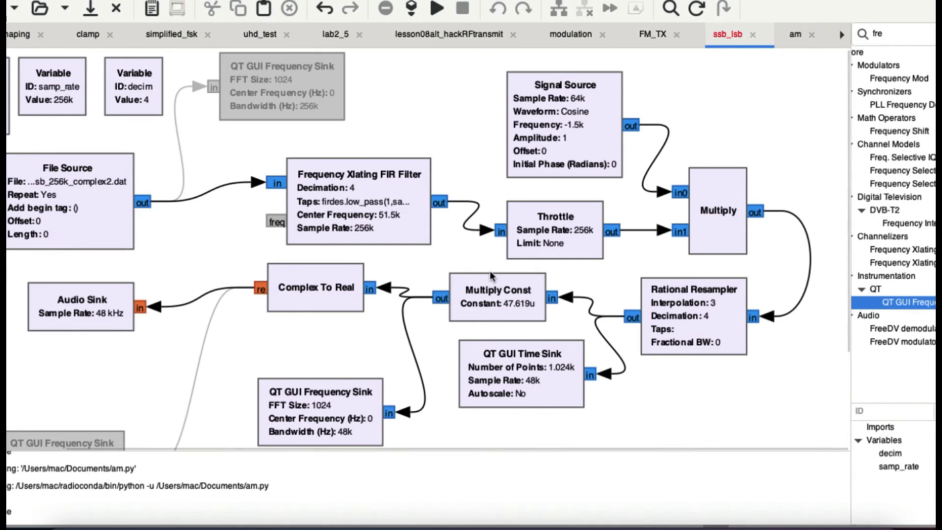
{"action": "left_click", "coordinate": [559, 133]}
{"action": "double_click", "coordinate": [559, 132]}
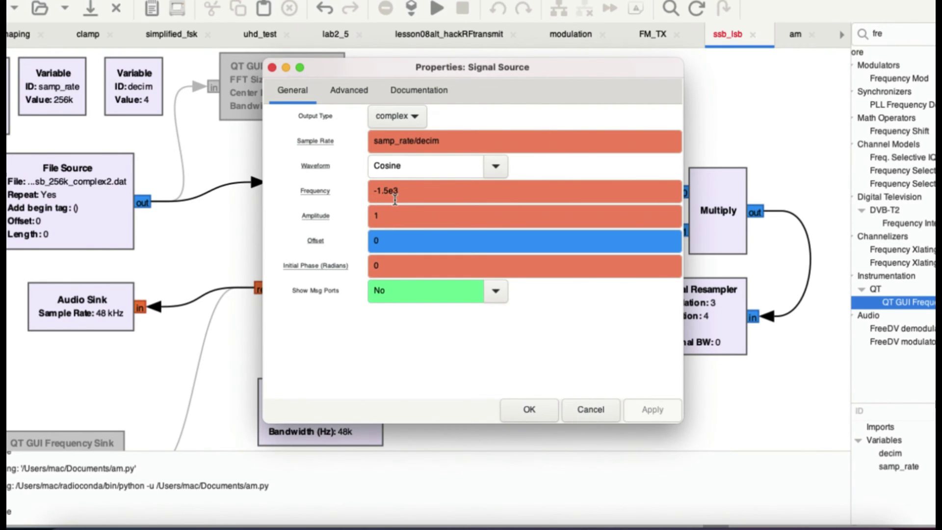
{"action": "mouse_move", "coordinate": [398, 206]}
{"action": "left_click", "coordinate": [272, 68]}
{"action": "key", "text": "super+Tab"}
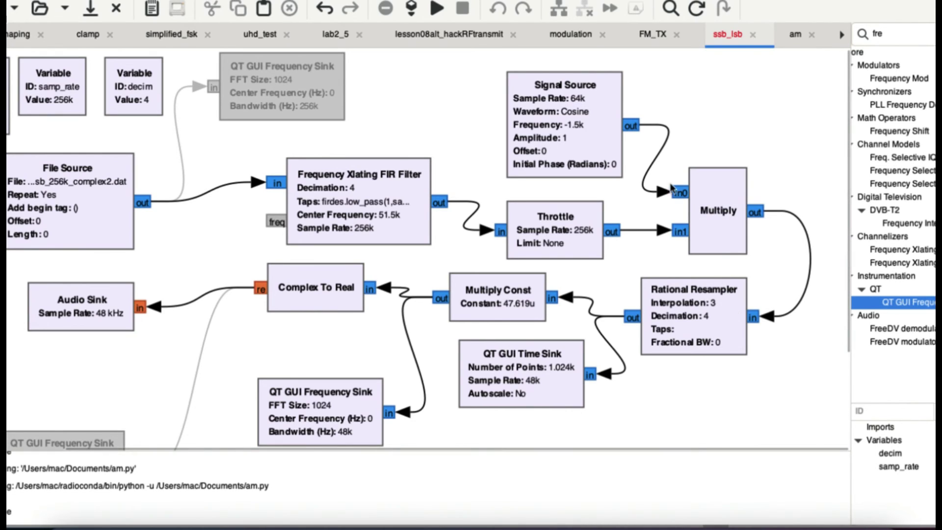
Examine the Rational Resampler's interpolation and decimation settings.
{"action": "double_click", "coordinate": [707, 322]}
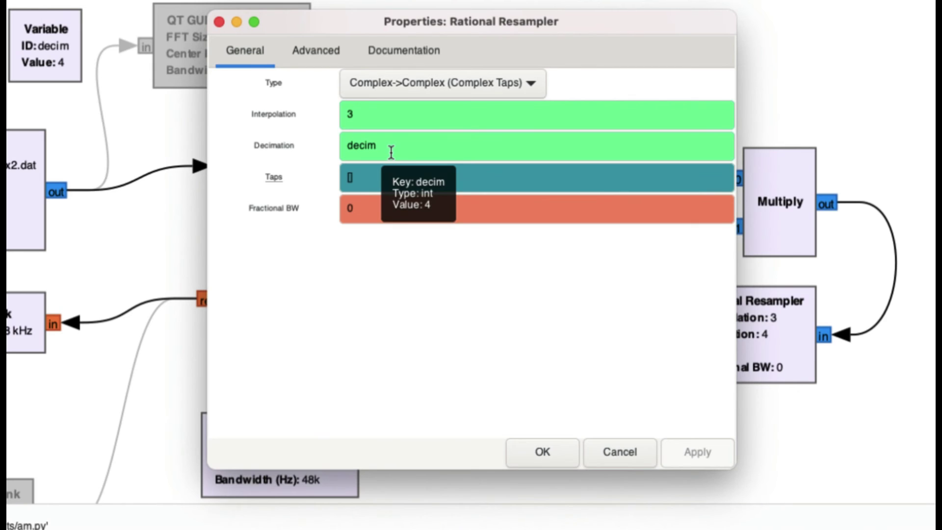
{"action": "left_click", "coordinate": [565, 448]}
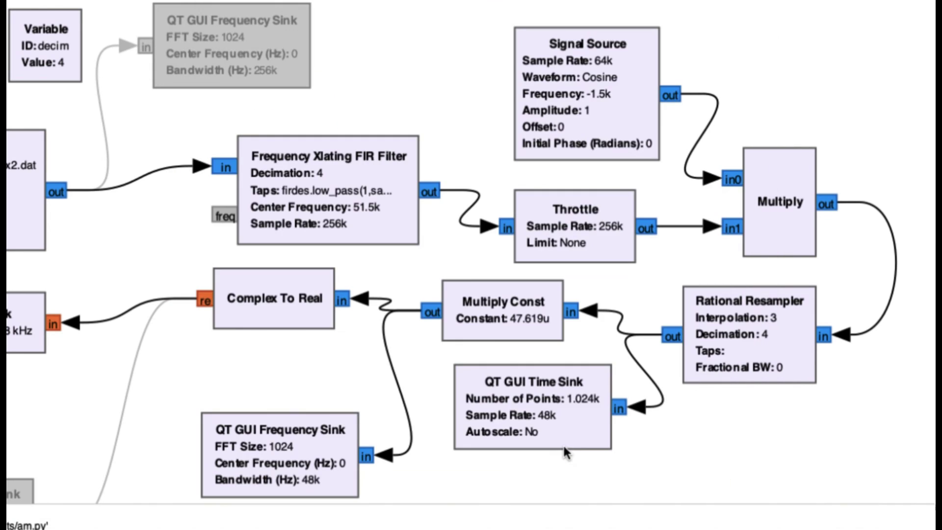